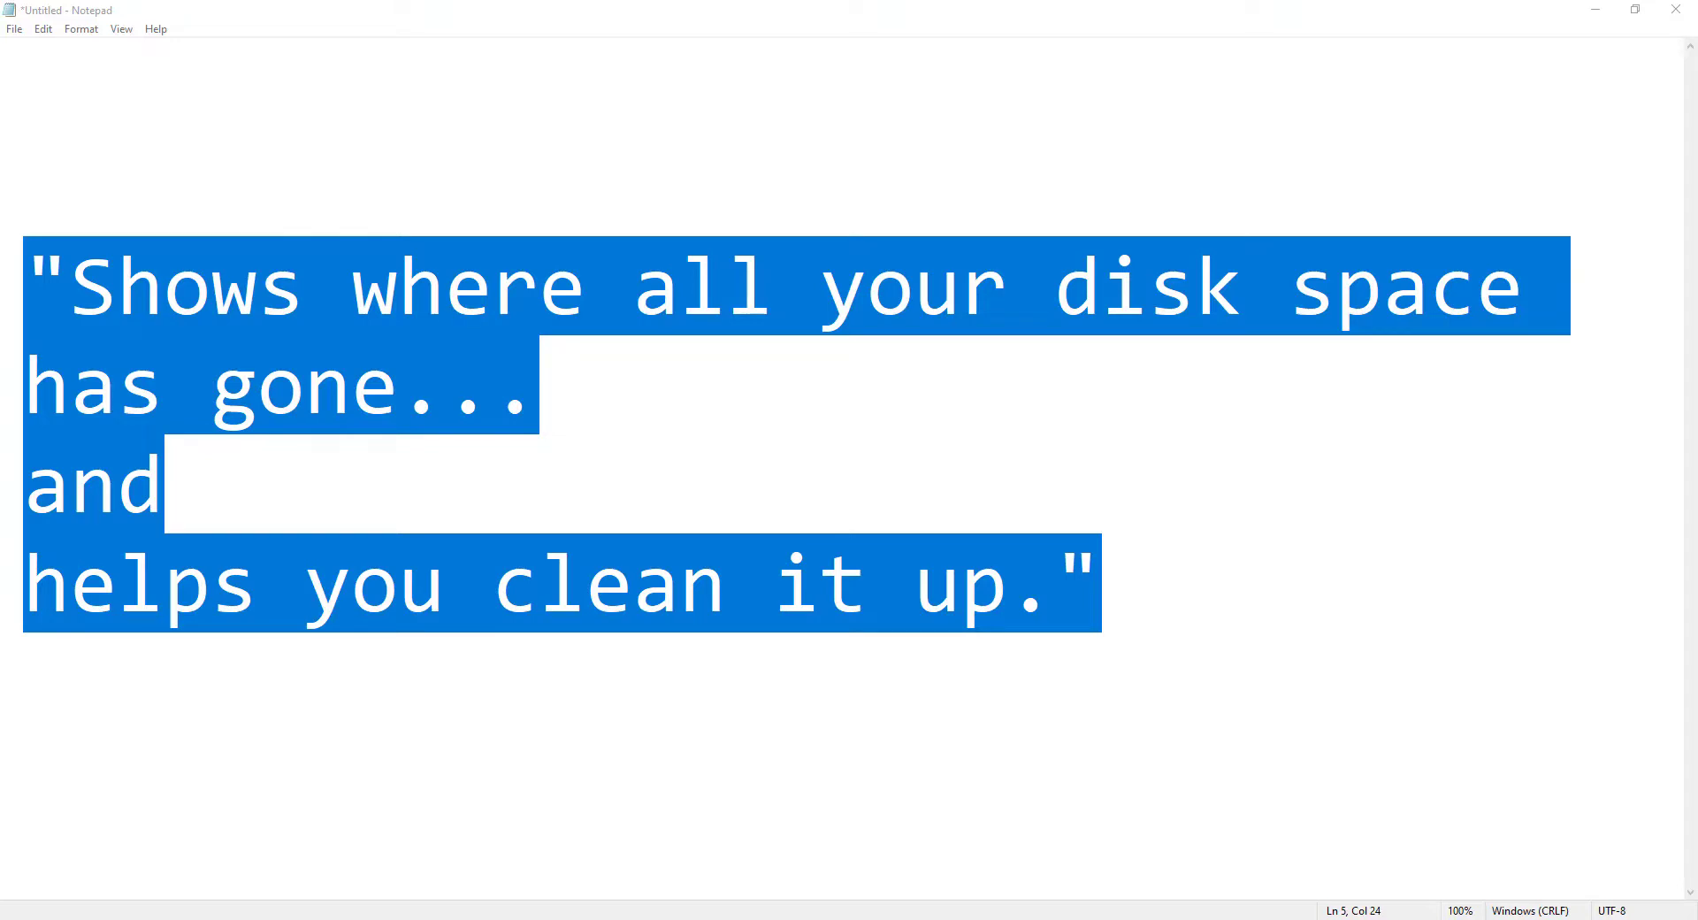
Bring up the Start menu's program list, keeping the disk-space quote in Notepad
{"action": "key", "text": "super"}
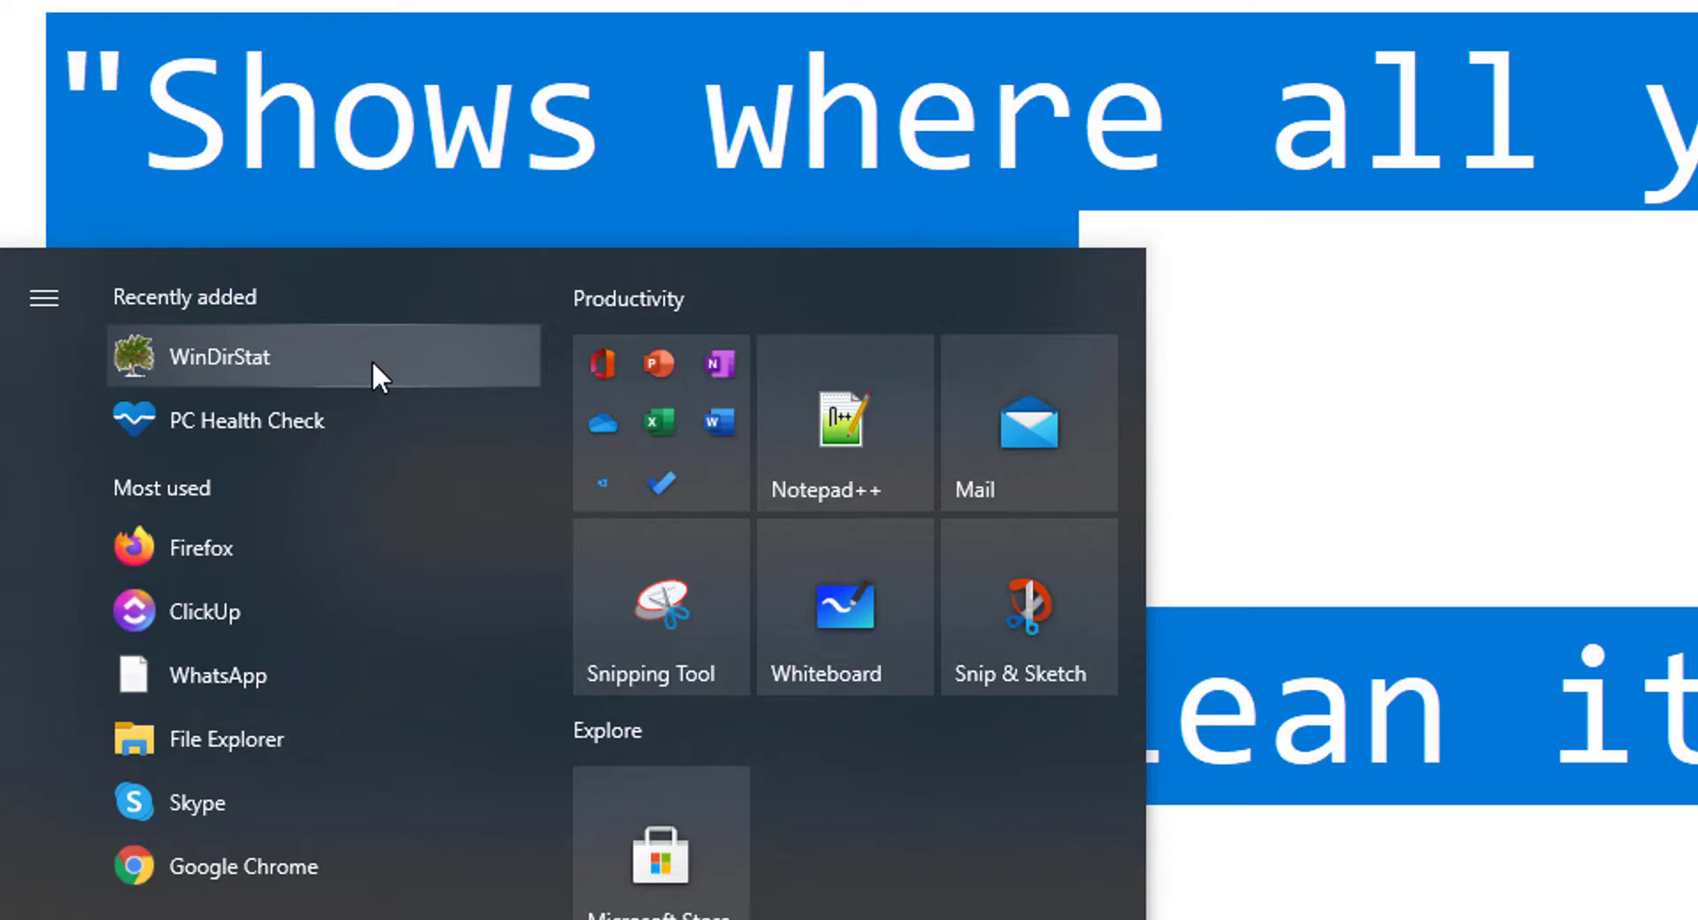
Launch WinDirStat from Recently added in the Start menu
{"action": "left_click", "coordinate": [372, 359]}
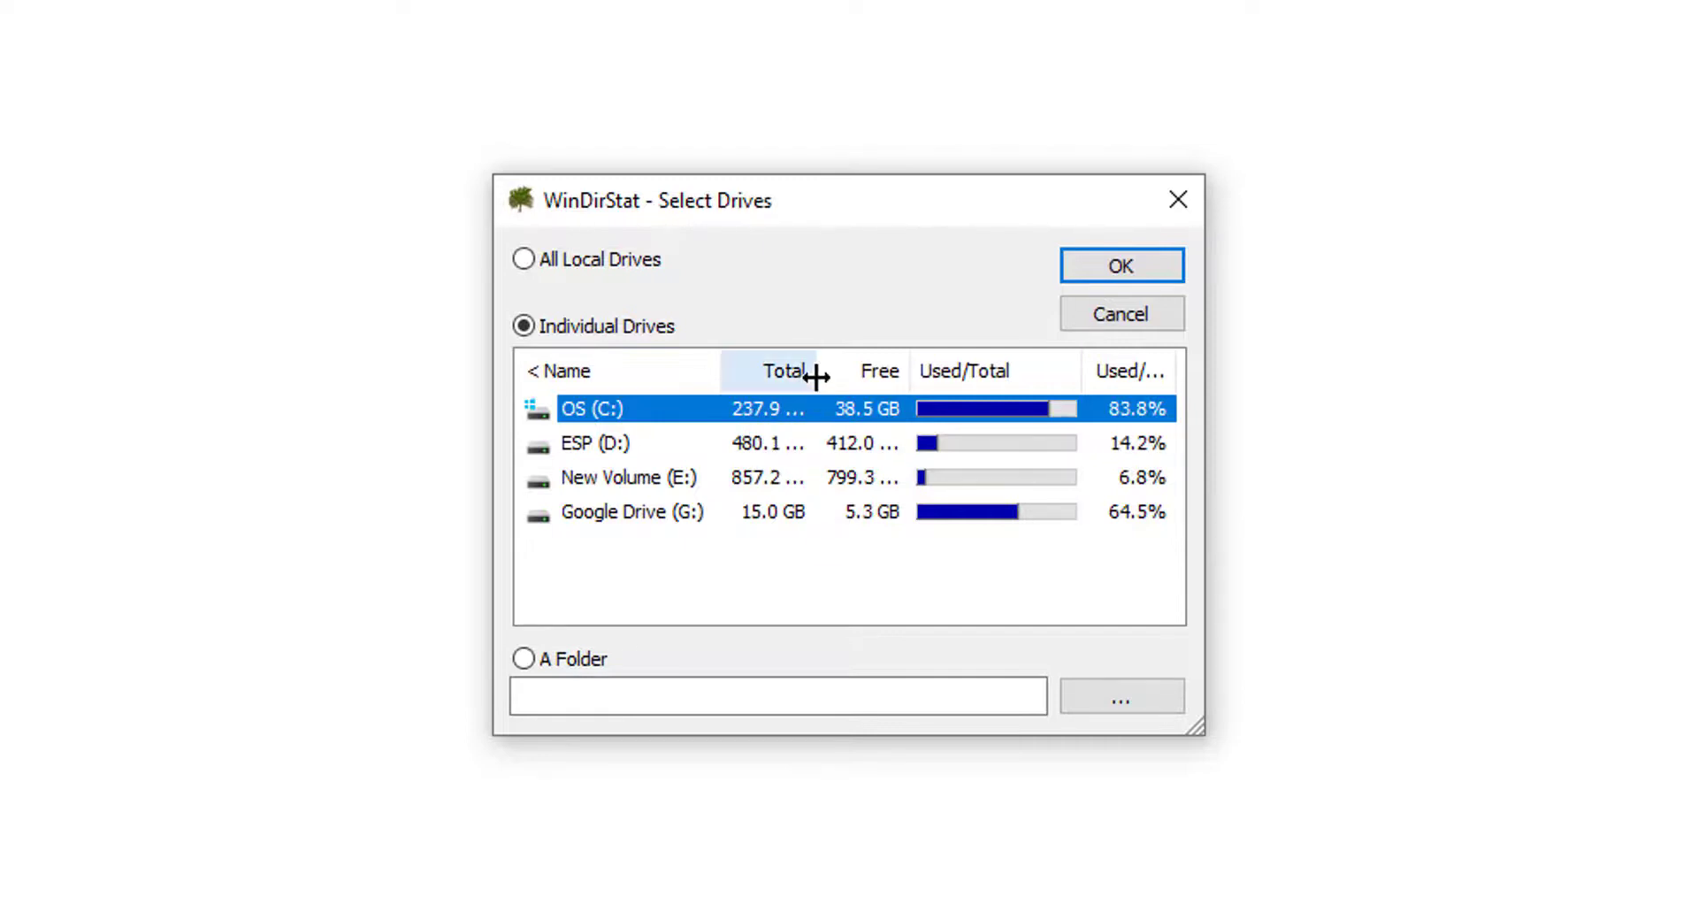
Widen the Total column and start the scan of drive OS (C:)
{"action": "left_click_drag", "start_coordinate": [814, 371], "coordinate": [832, 371]}
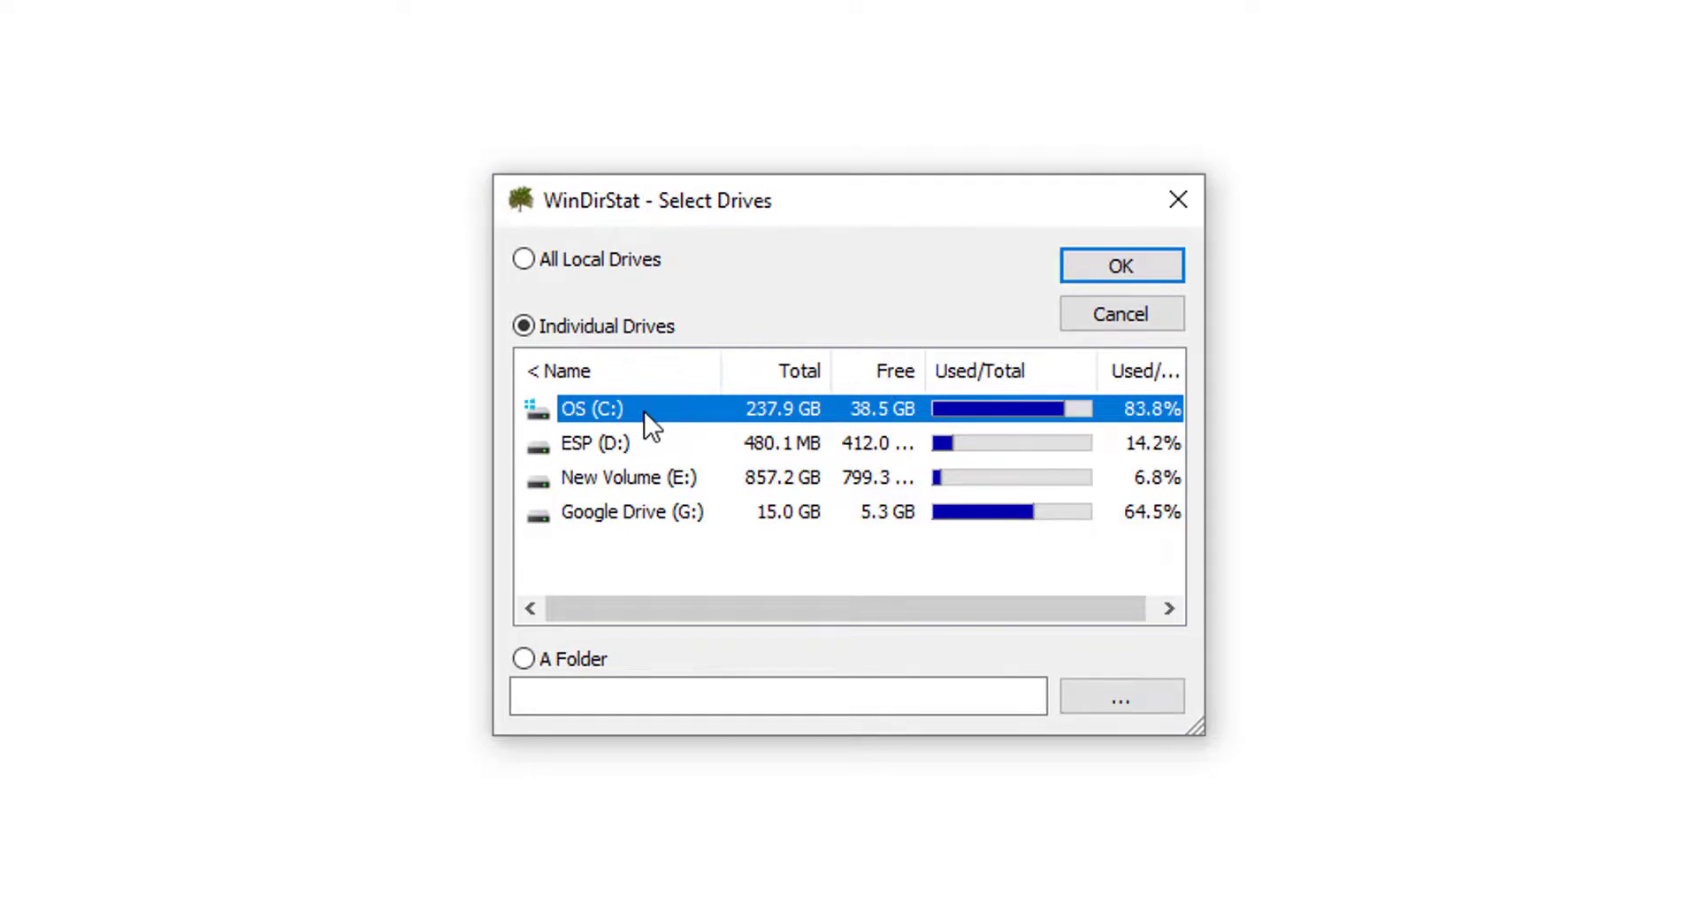
{"action": "left_click", "coordinate": [1143, 262]}
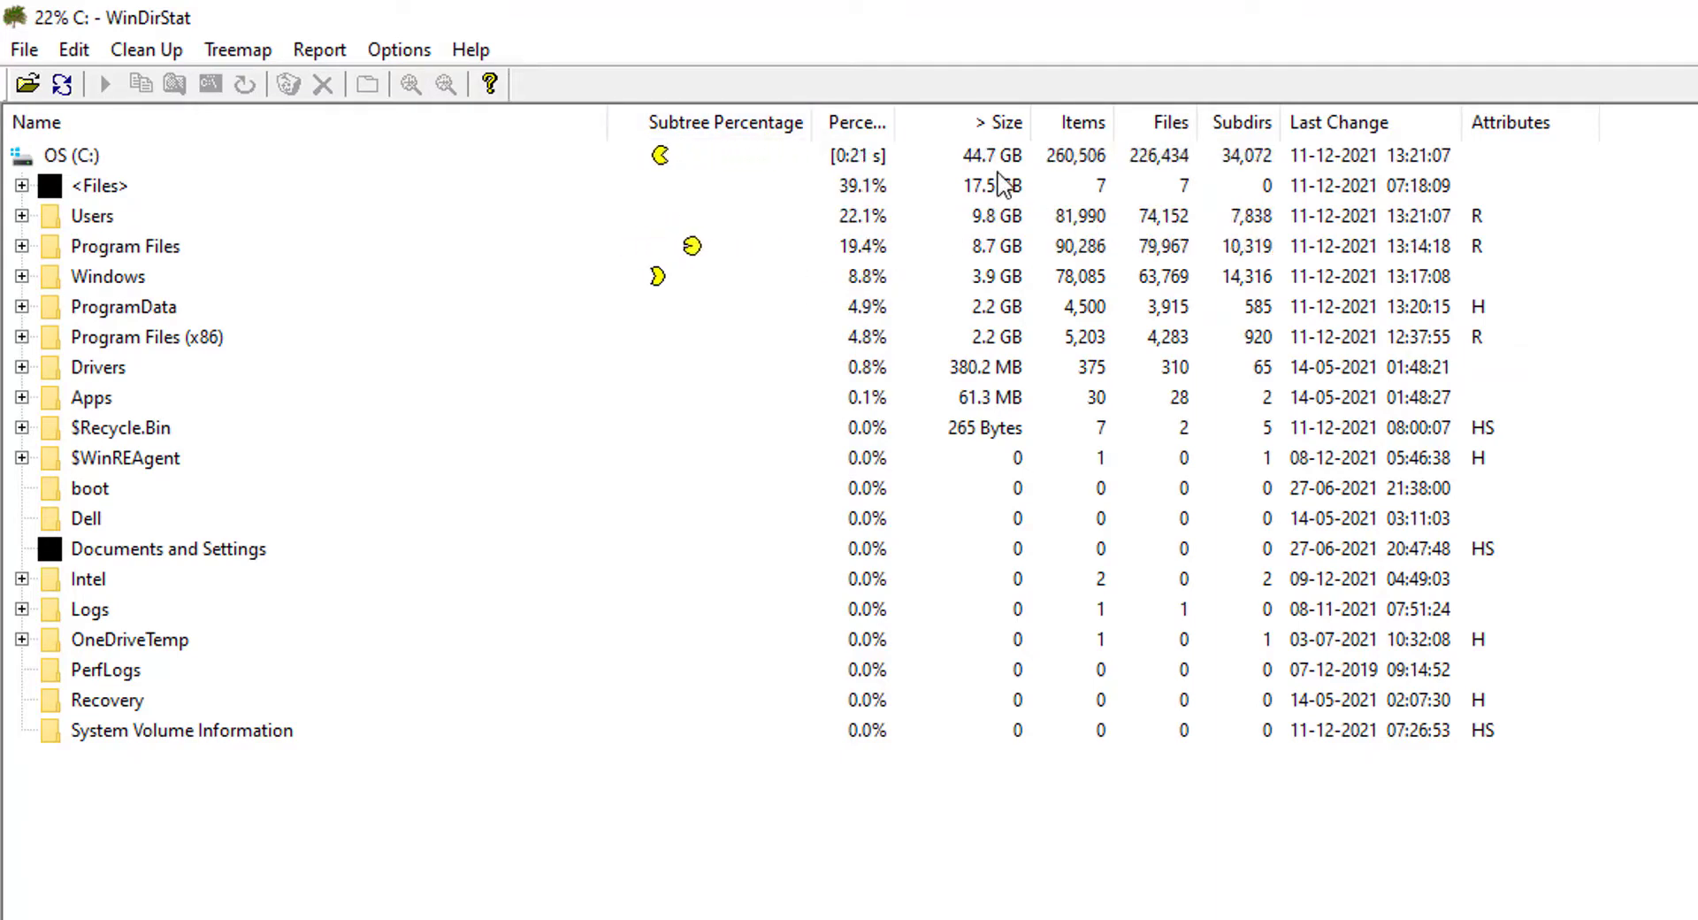
Select the OS (C:) row and let the 58.2 GB scan complete
{"action": "left_click", "coordinate": [989, 160]}
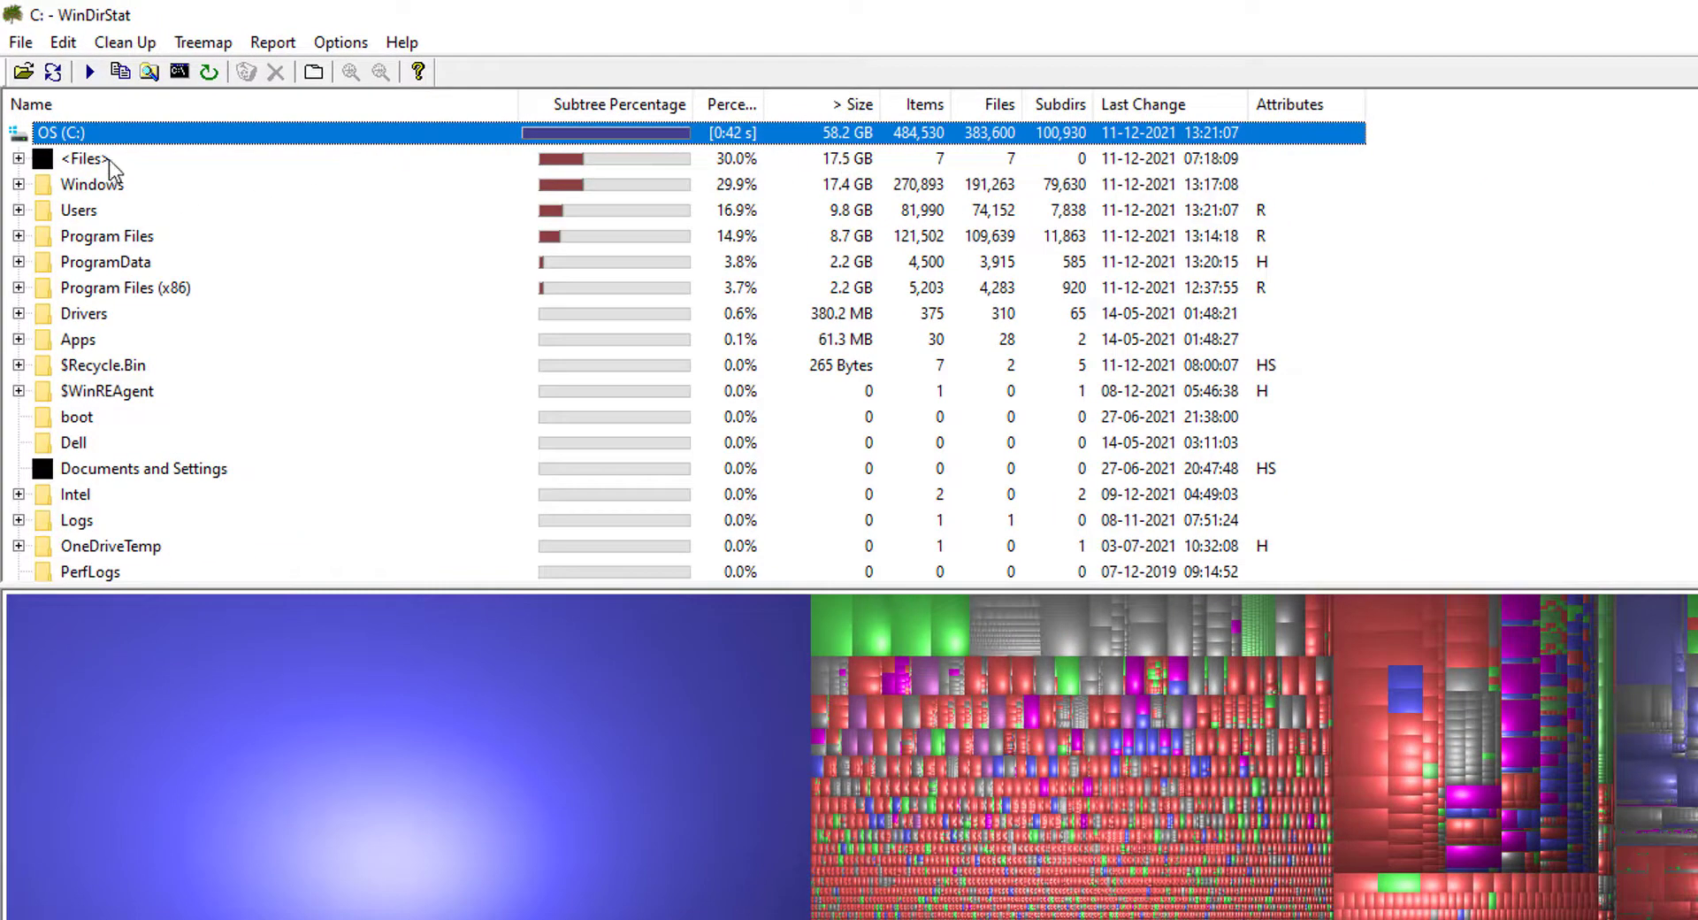
Highlight .sys and .exe files, then trace the largest block to hiberfil.sys (12.7 GB)
{"action": "left_click", "coordinate": [107, 160]}
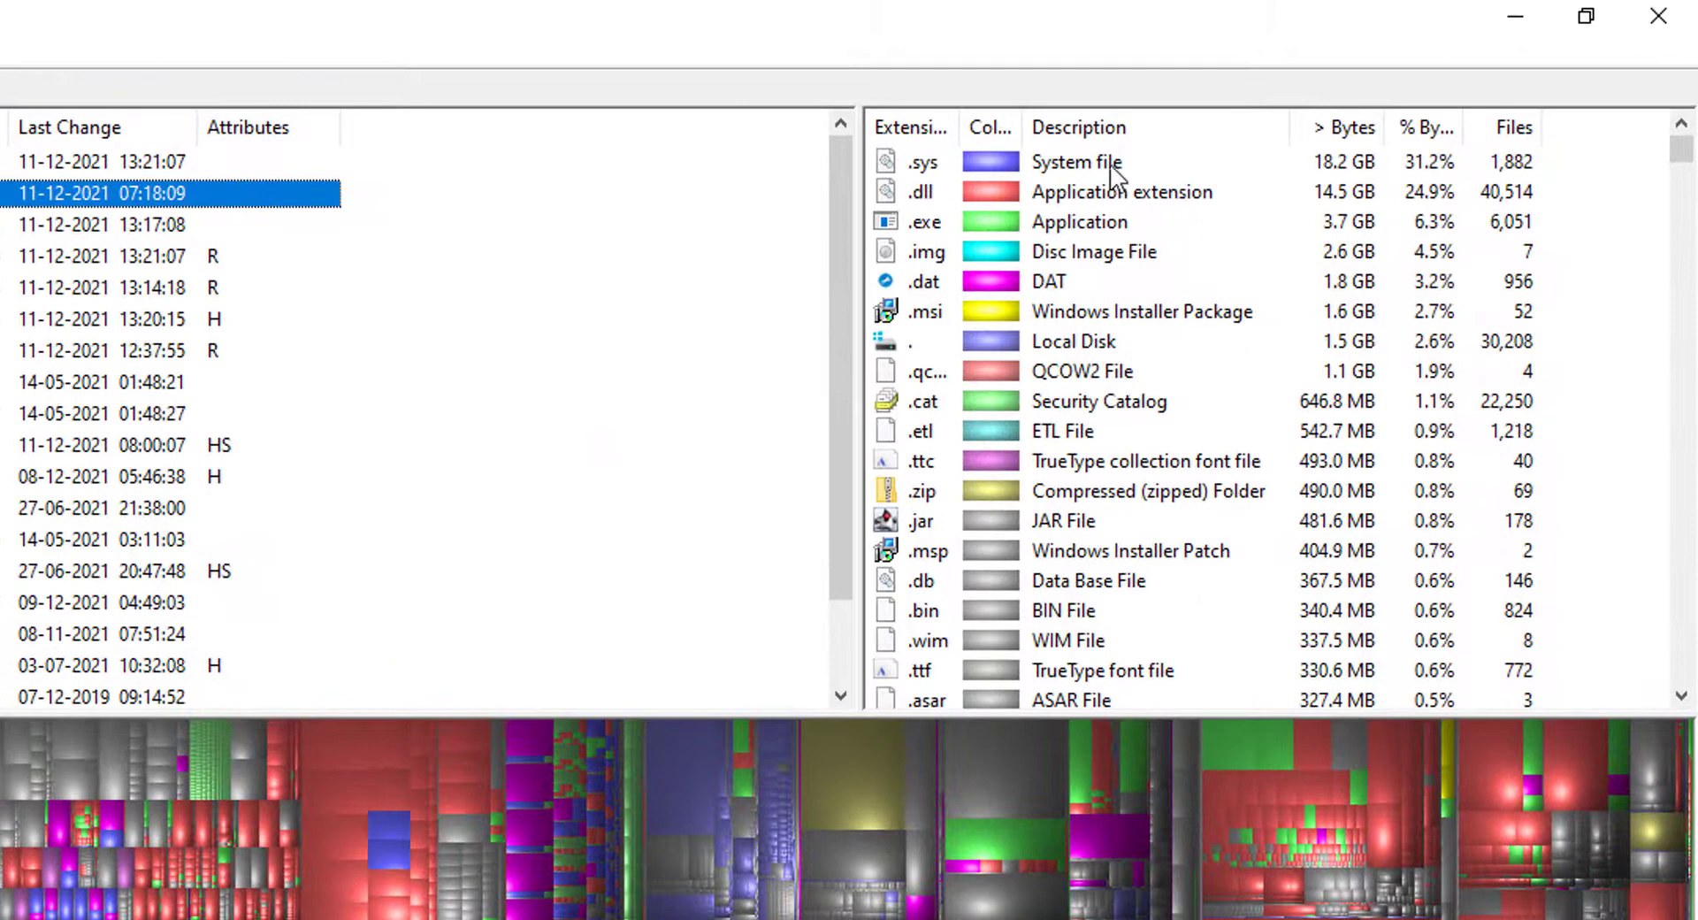
{"action": "left_click", "coordinate": [1114, 162]}
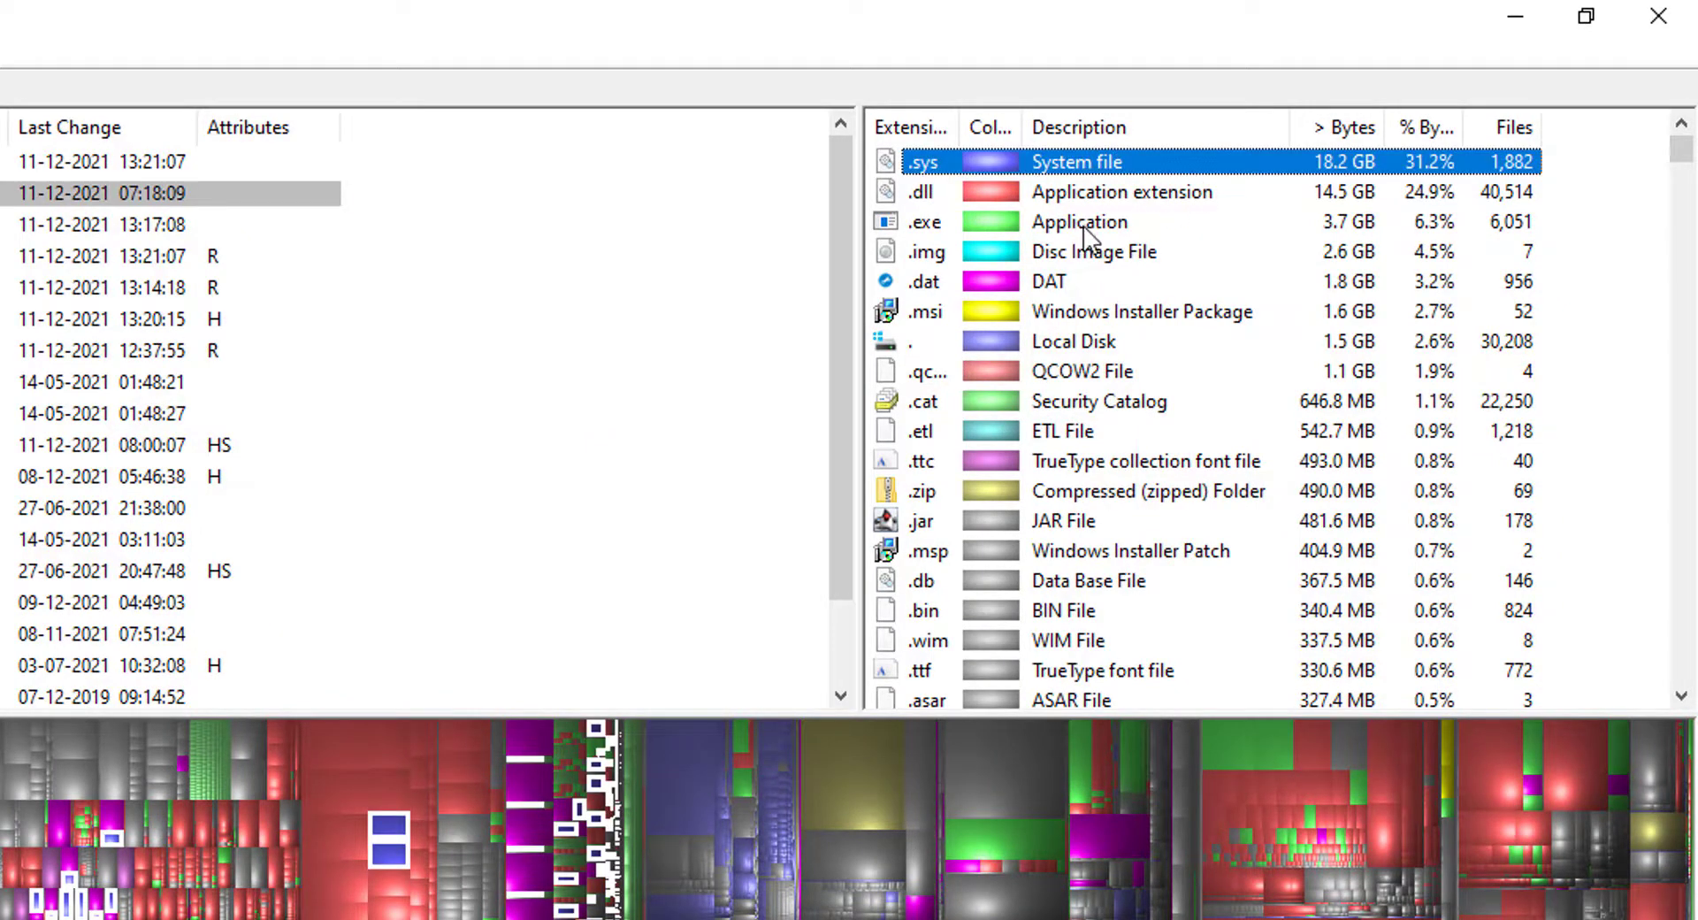
{"action": "left_click", "coordinate": [914, 220]}
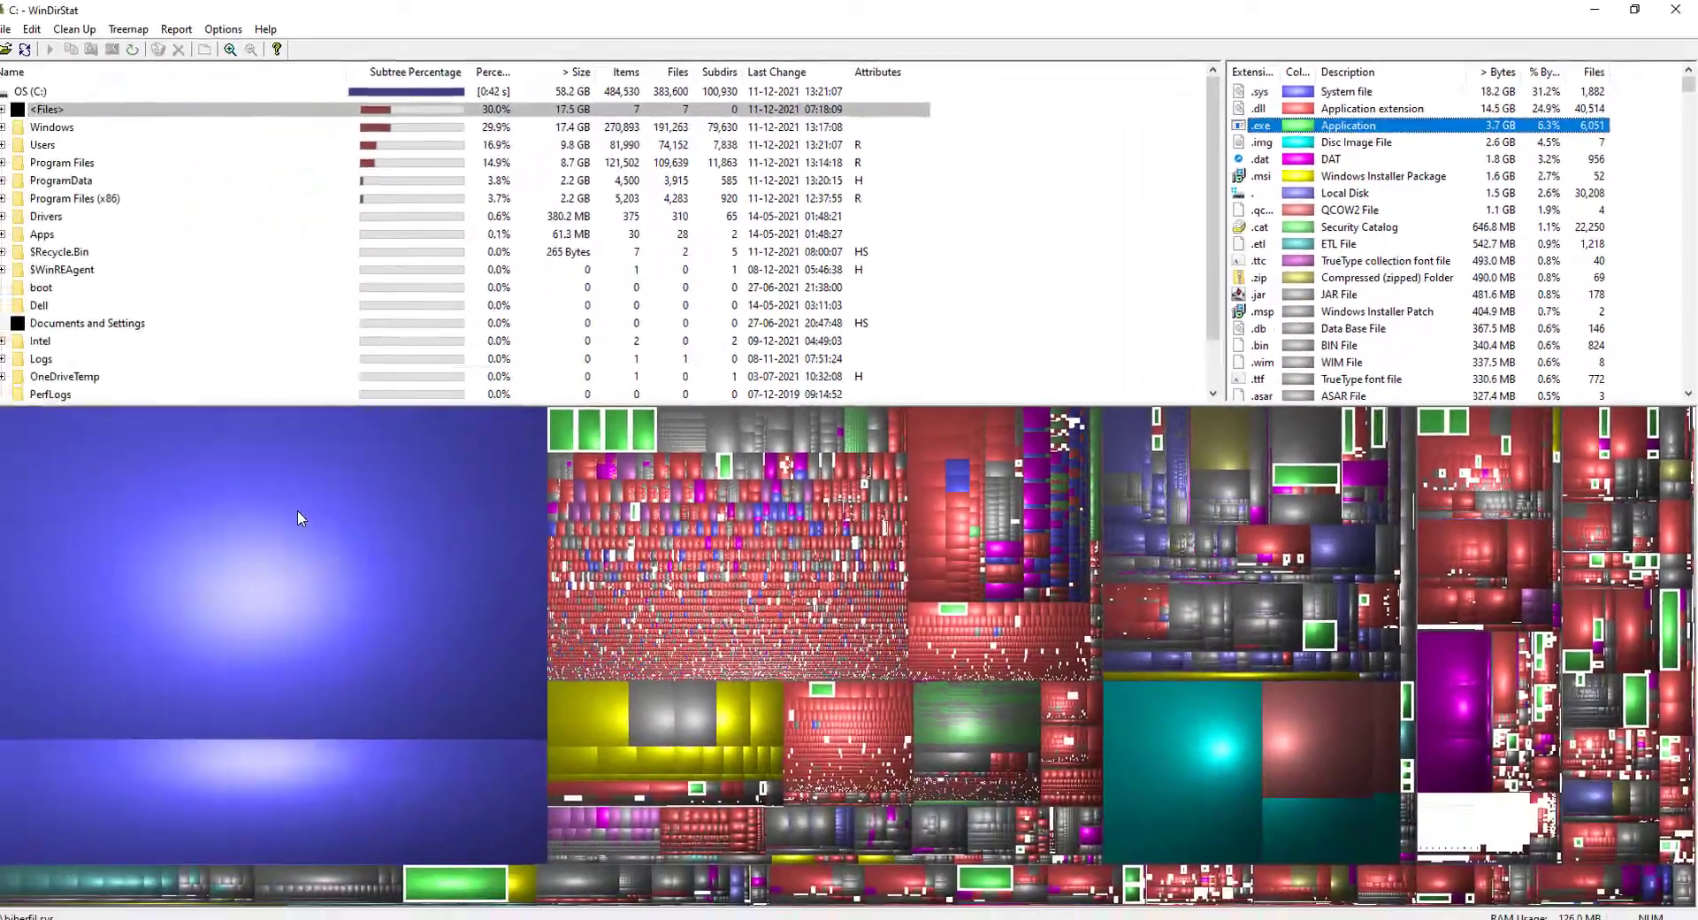
{"action": "left_click", "coordinate": [297, 518]}
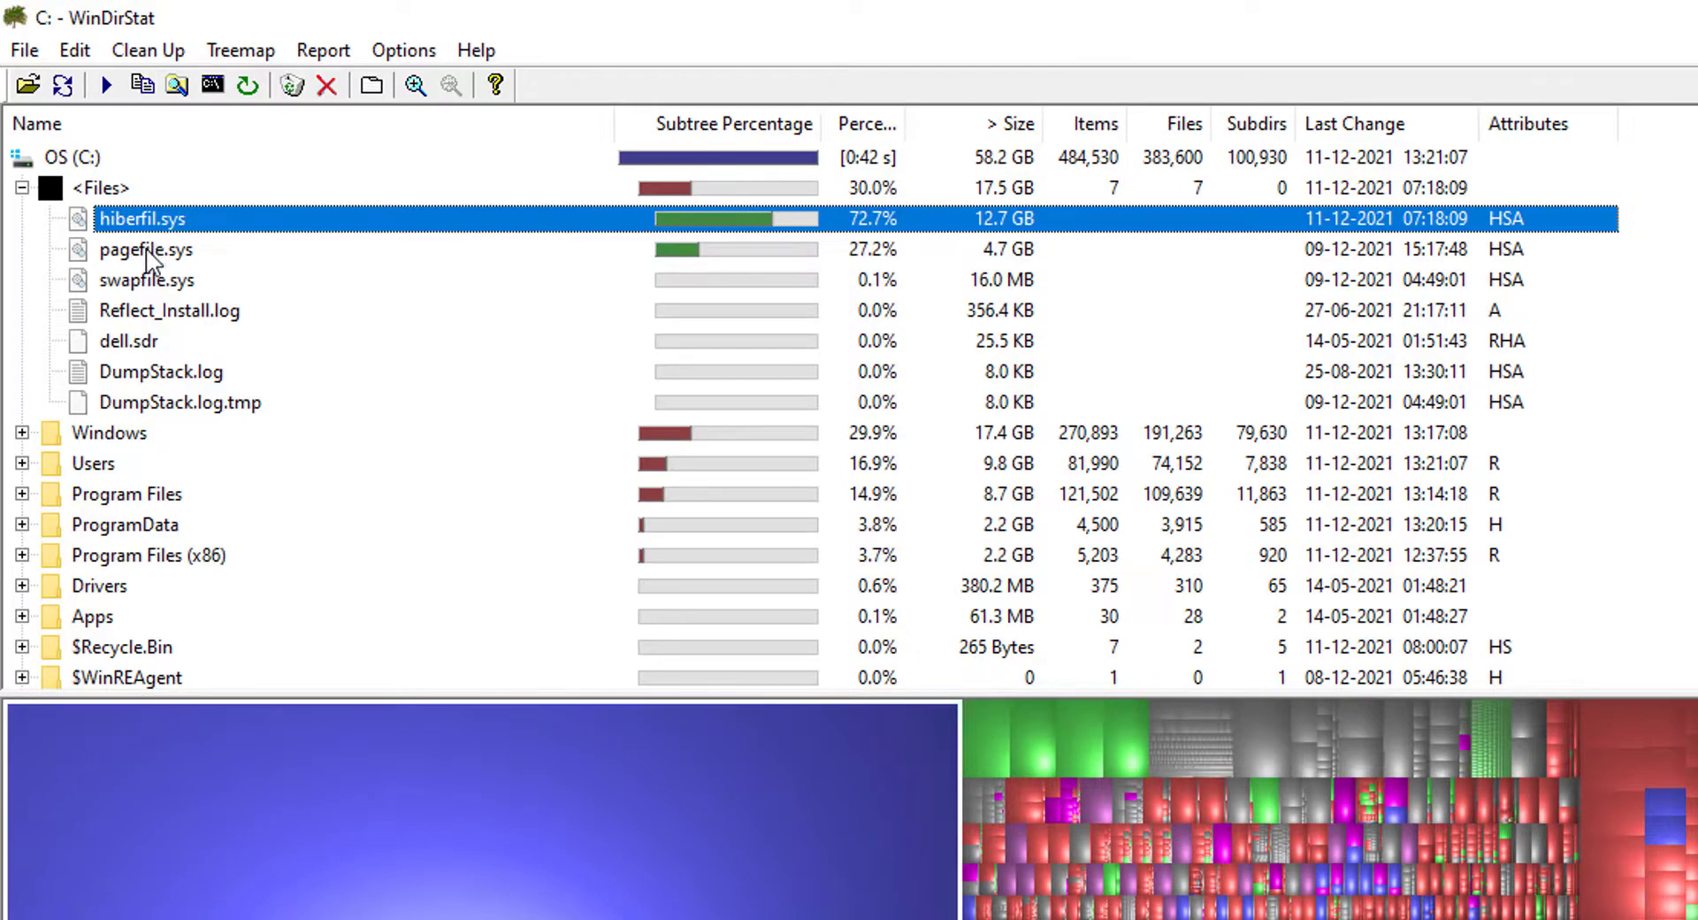
Switch between hiberfil.sys and pagefile.sys, ending on pagefile.sys at 4.7 GB
{"action": "left_click", "coordinate": [149, 255]}
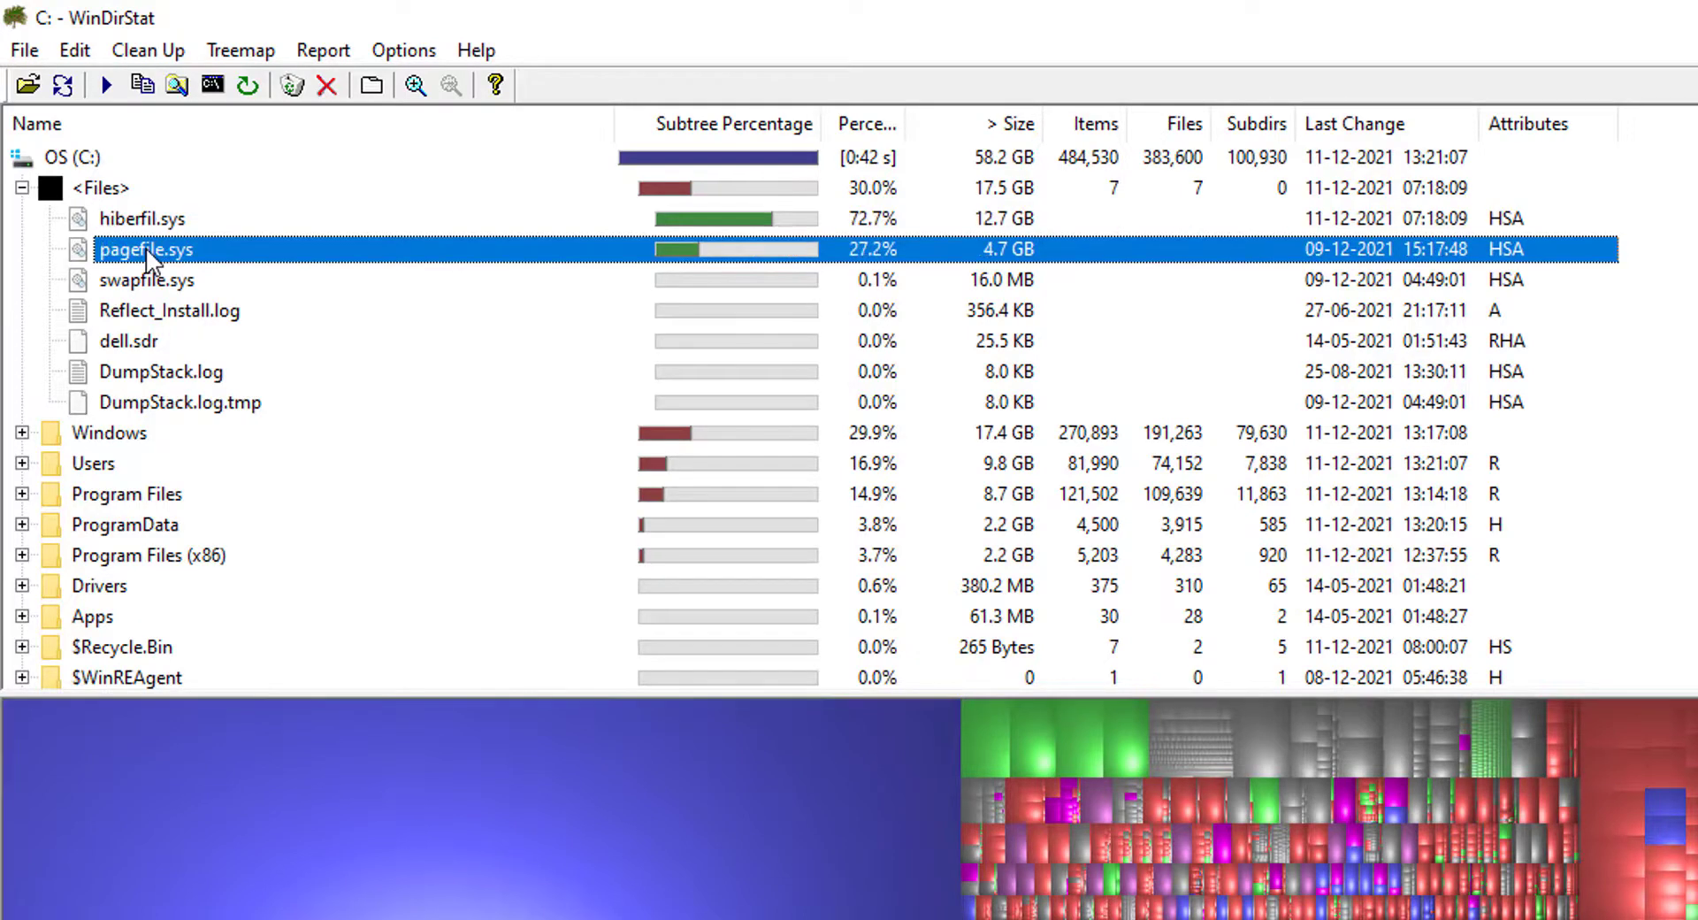
{"action": "left_click", "coordinate": [152, 220]}
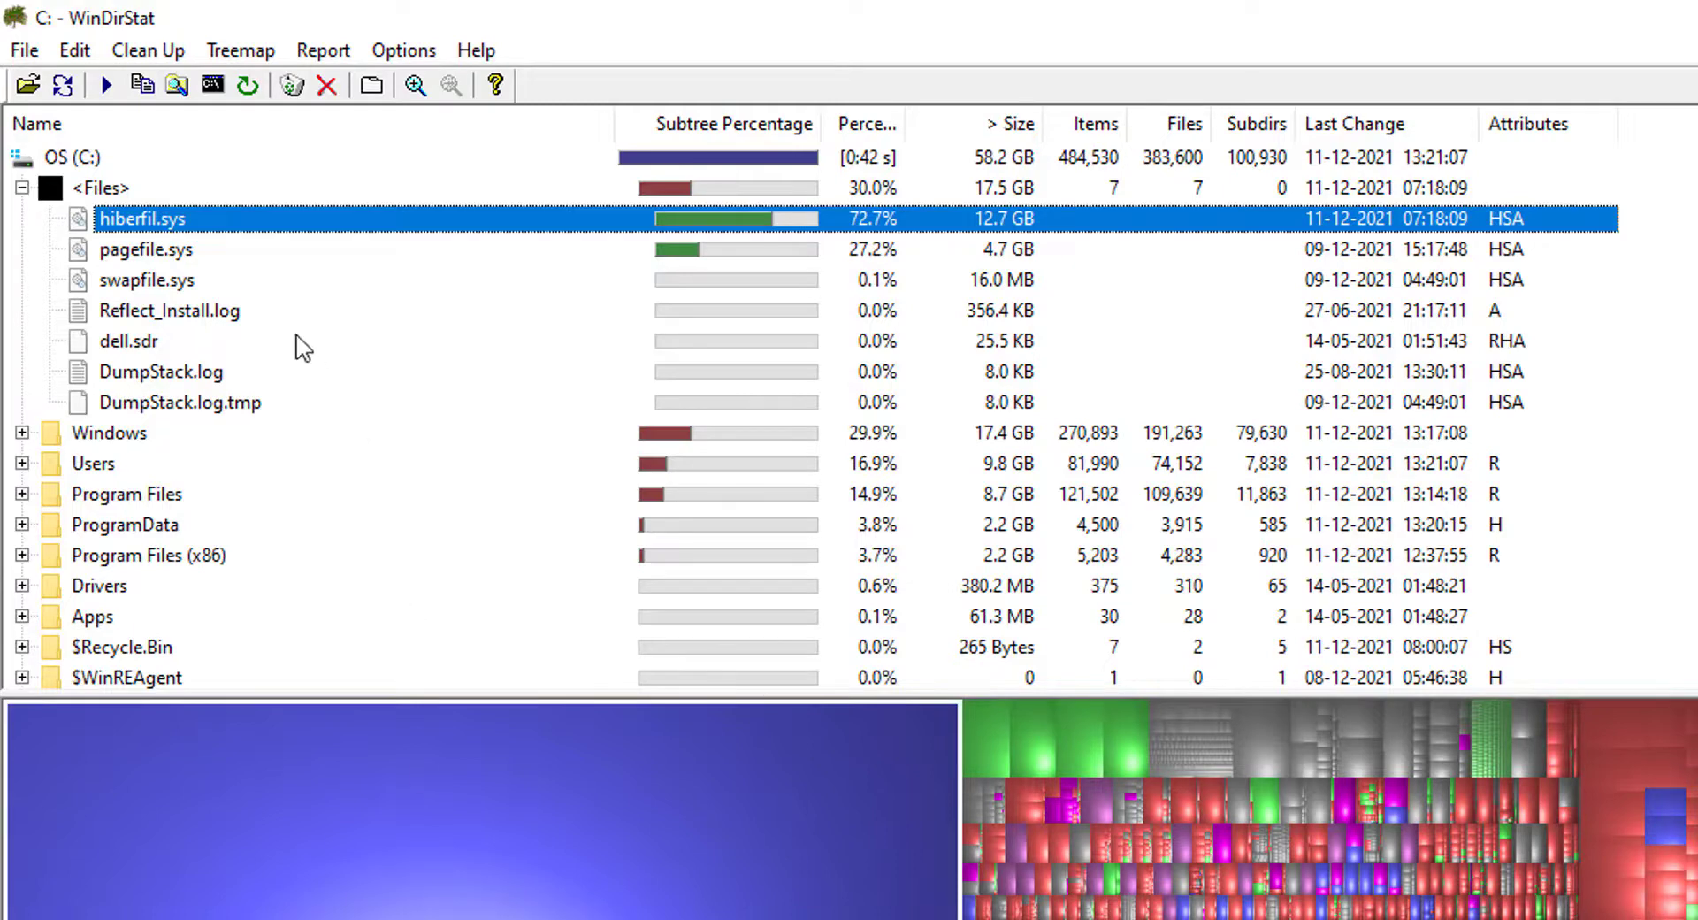
{"action": "left_click", "coordinate": [189, 253]}
{"action": "left_click", "coordinate": [187, 255]}
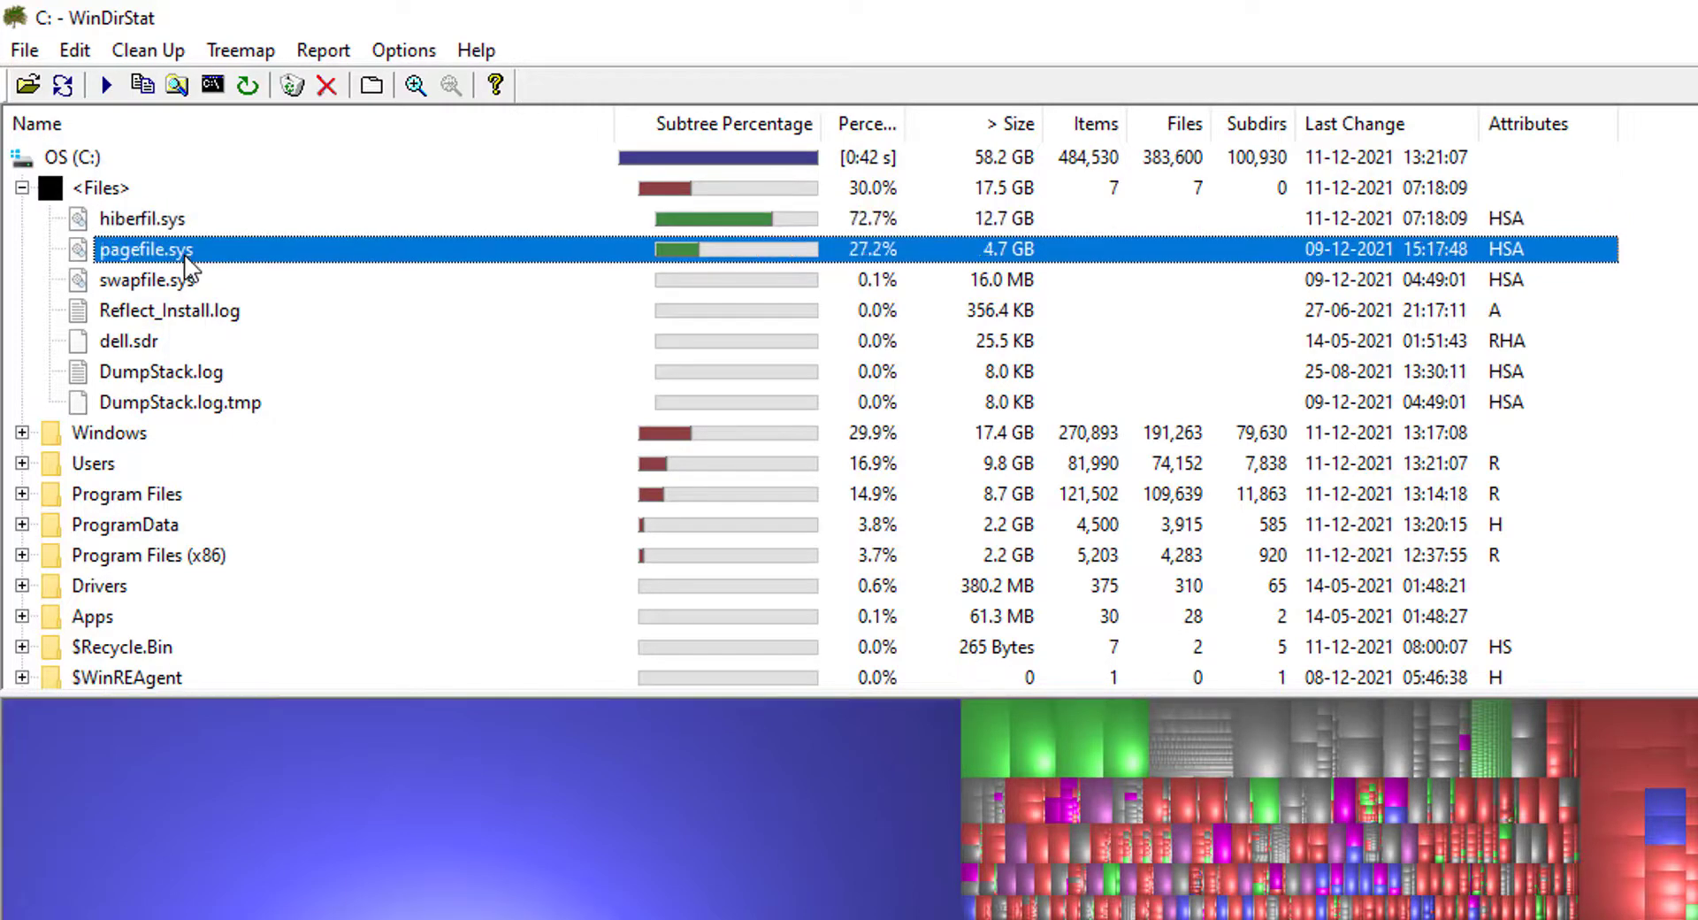
{"action": "left_click", "coordinate": [182, 227]}
{"action": "left_click", "coordinate": [188, 256]}
{"action": "left_click", "coordinate": [182, 221]}
{"action": "left_click", "coordinate": [174, 253]}
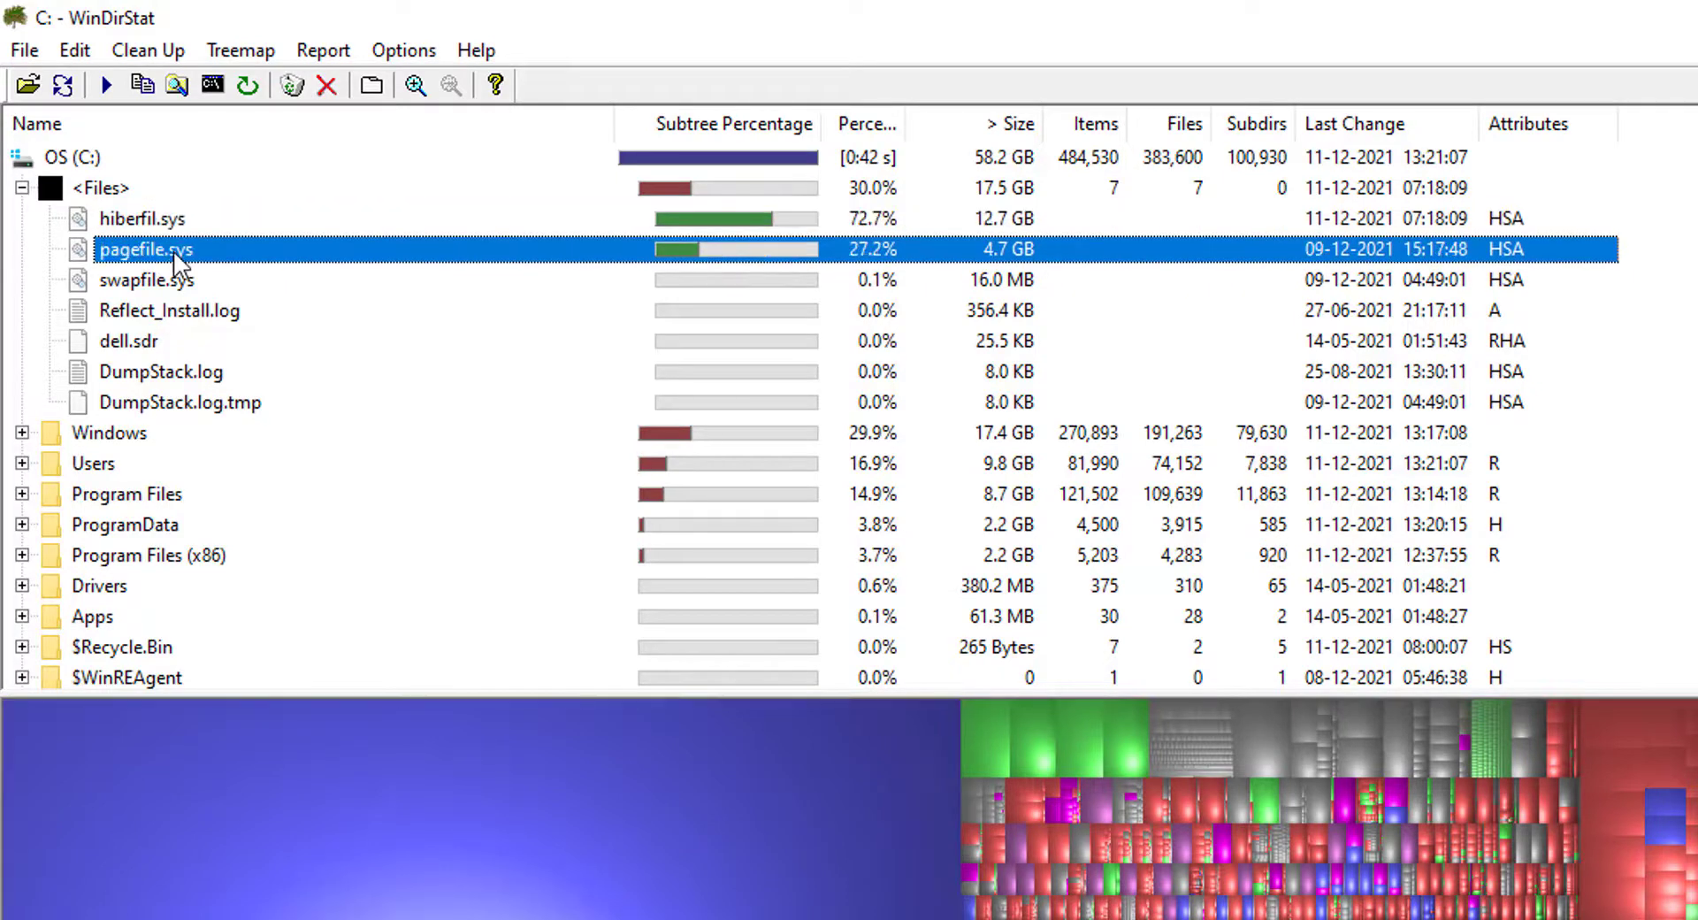